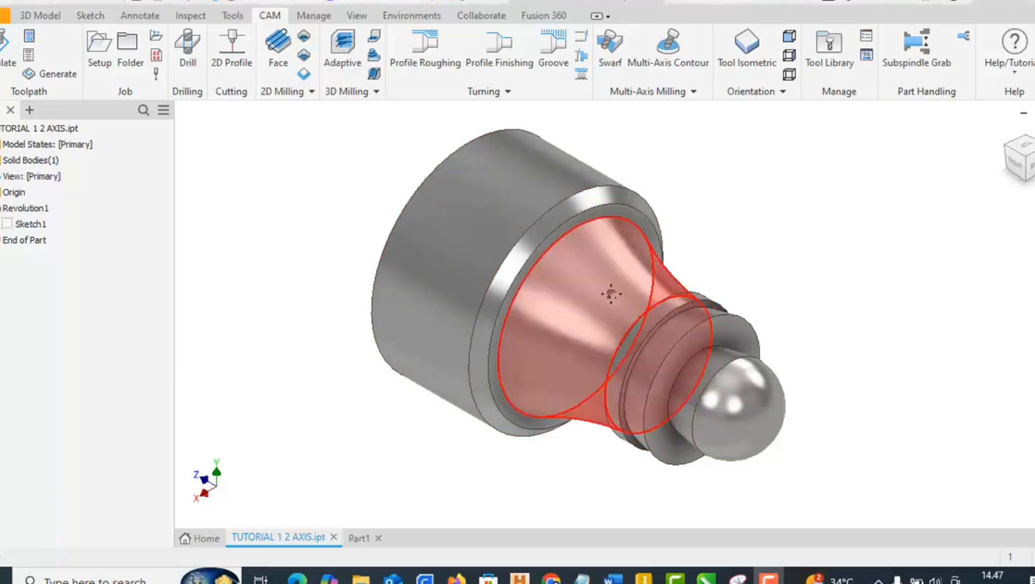
Step: Start a new CAM setup for the revolved part and choose Turning as its machine type
middle_drag(612, 296, 646, 255)
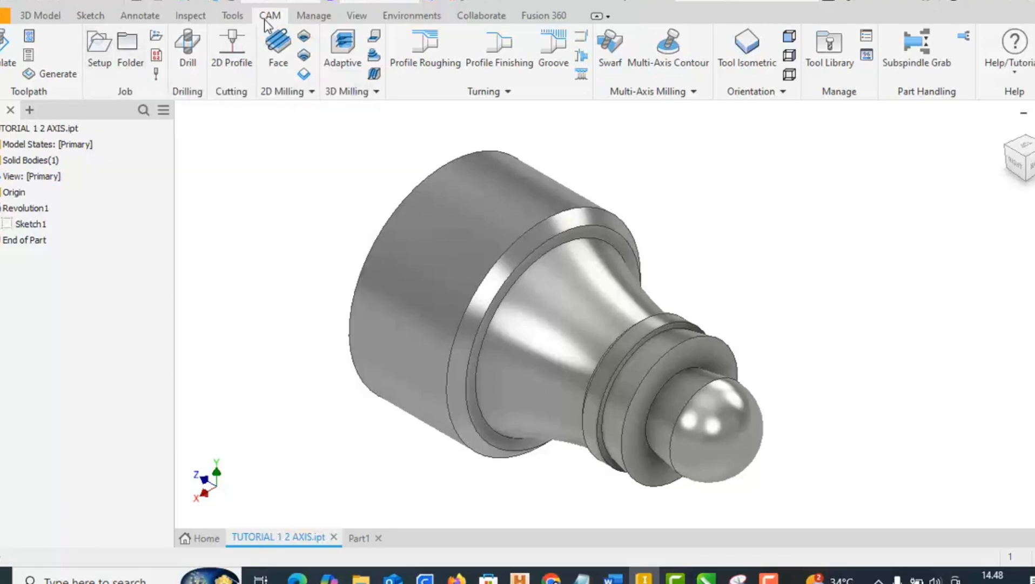
click(95, 64)
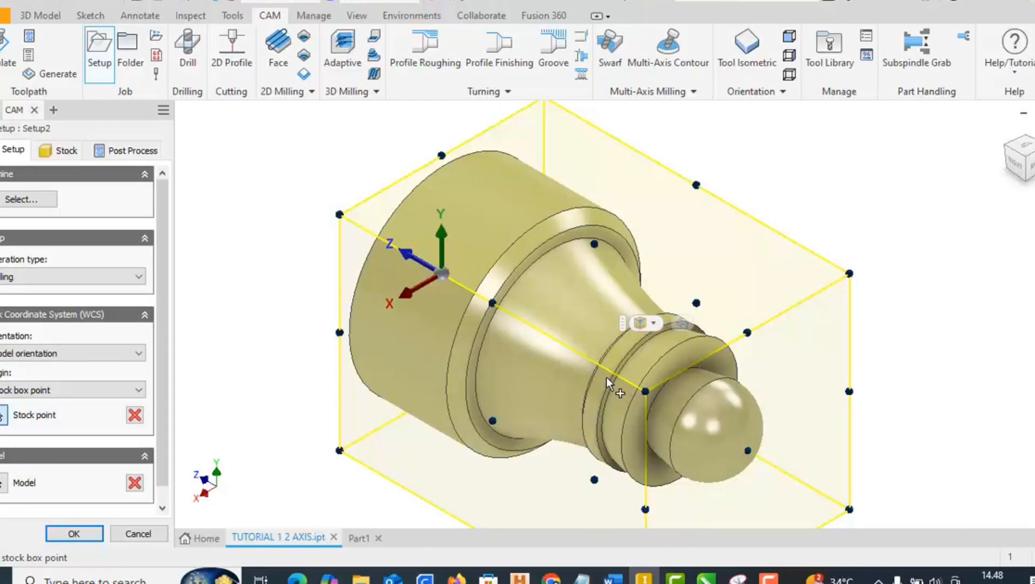
click(642, 323)
click(773, 213)
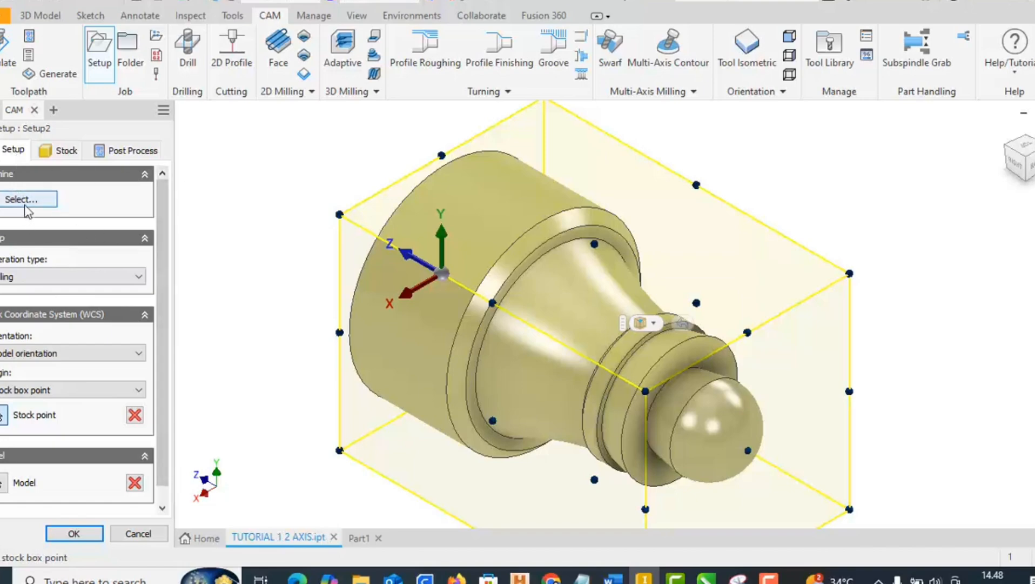
mouse_move(68, 181)
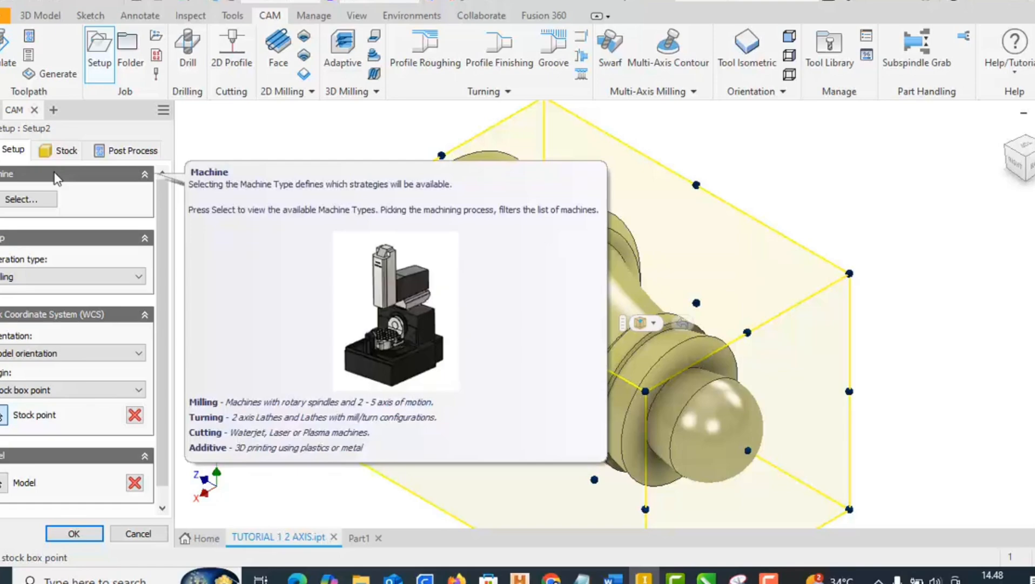
mouse_move(89, 242)
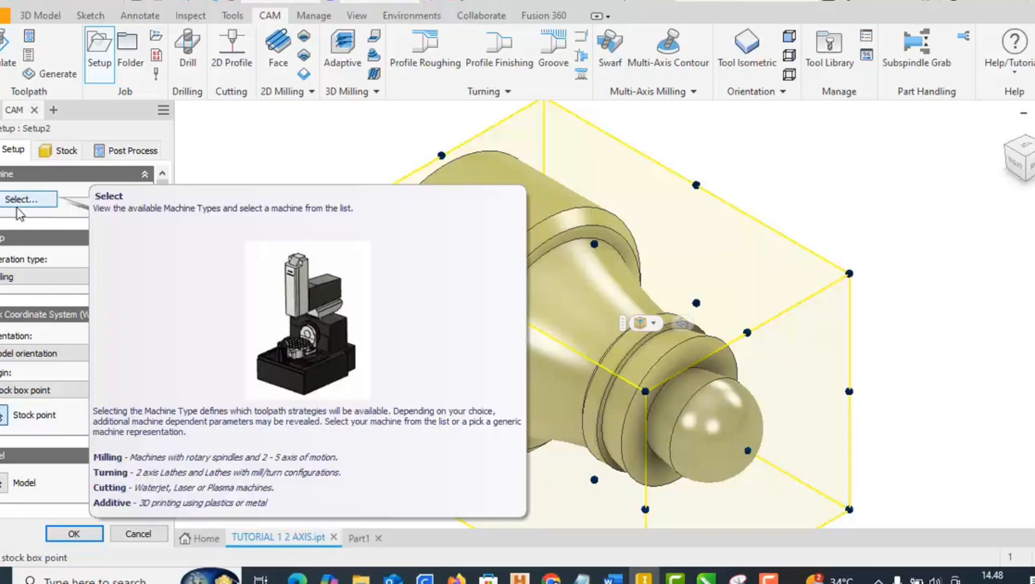
click(18, 205)
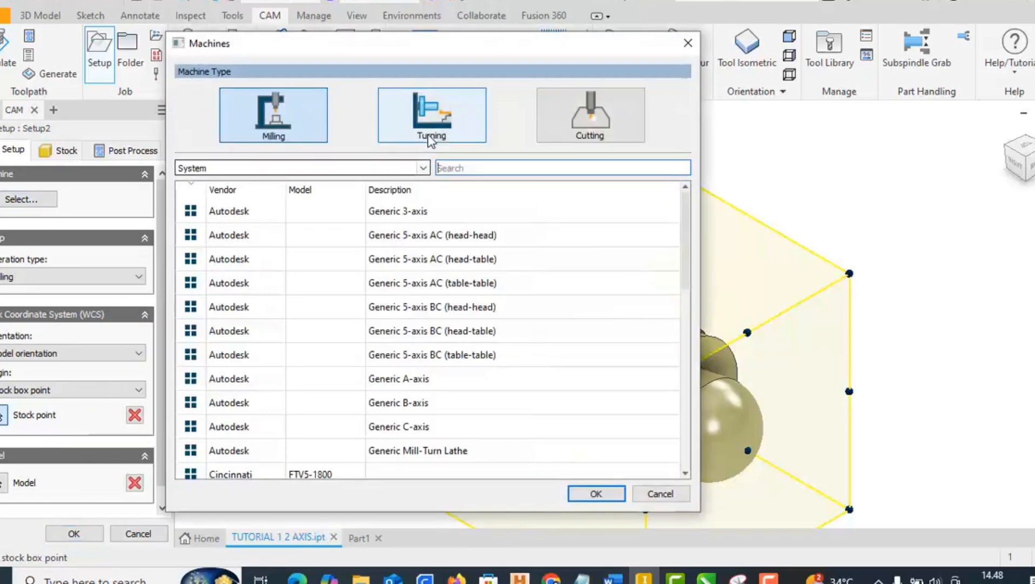
click(432, 127)
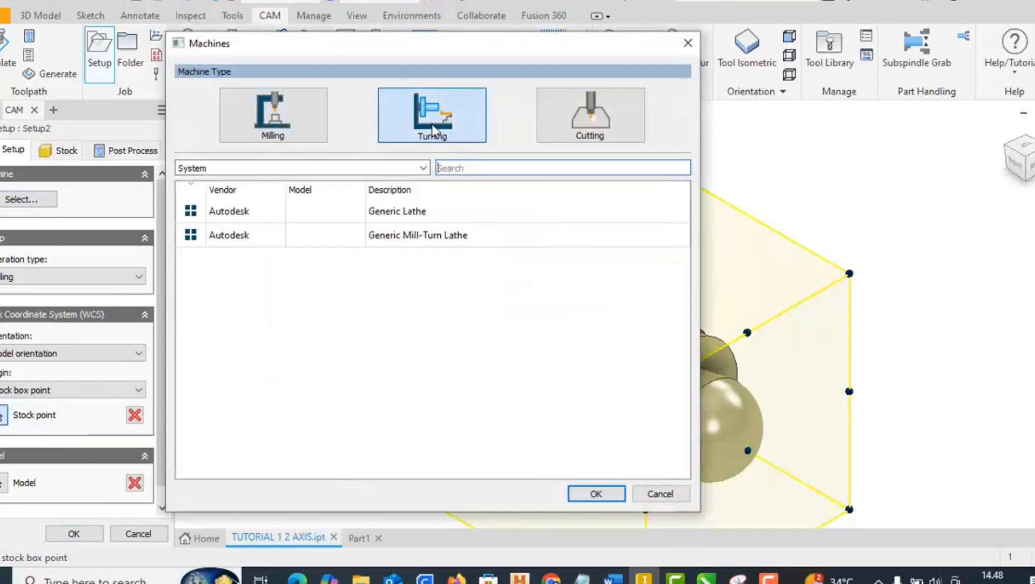
click(595, 493)
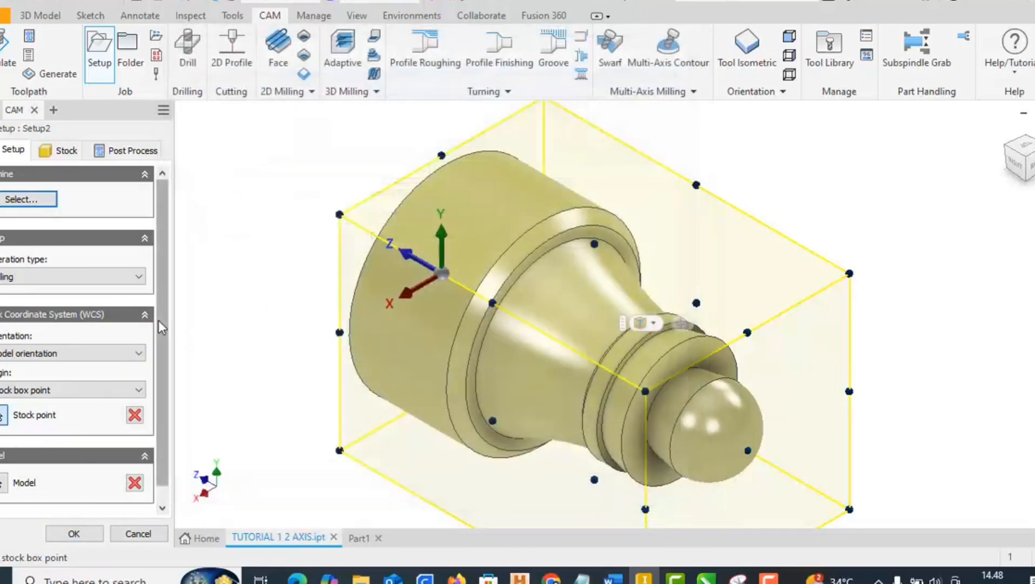
Step: Set the setup's operation type to Turning or mill/turn and its spindle to Primary spindle
click(104, 277)
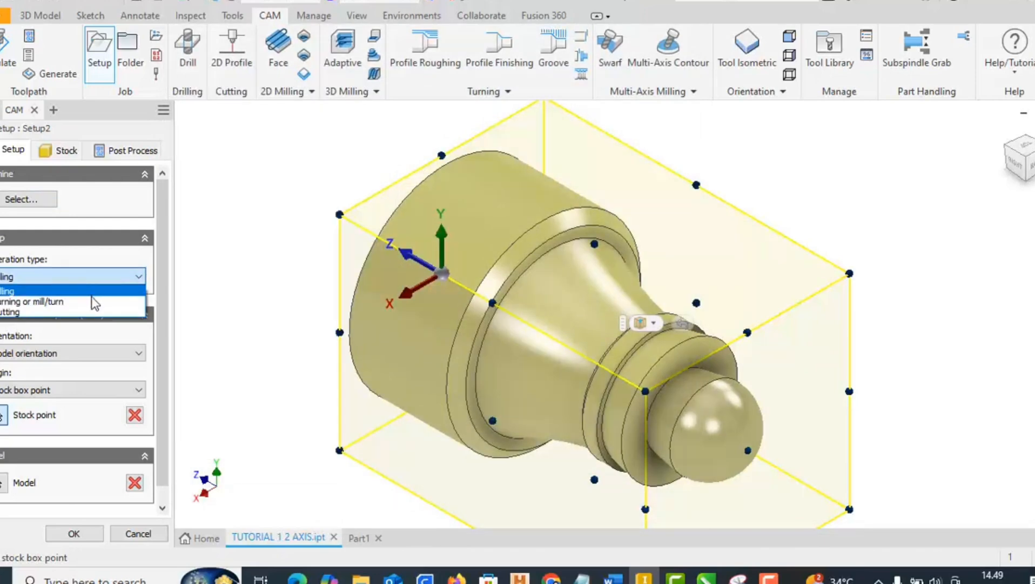
click(90, 301)
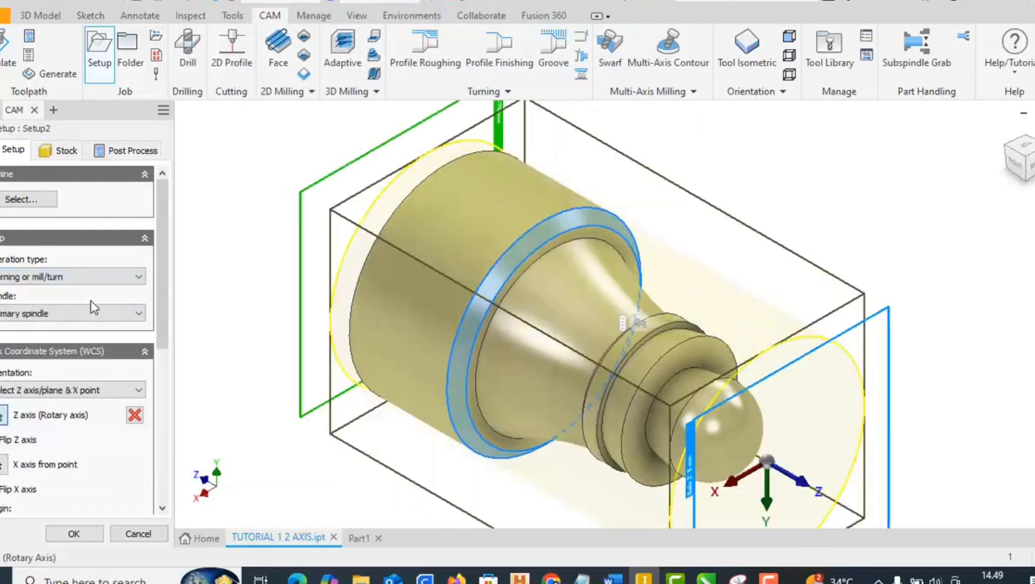
scroll(534, 312, down, 3)
scroll(533, 313, up, 6)
scroll(603, 386, down, 3)
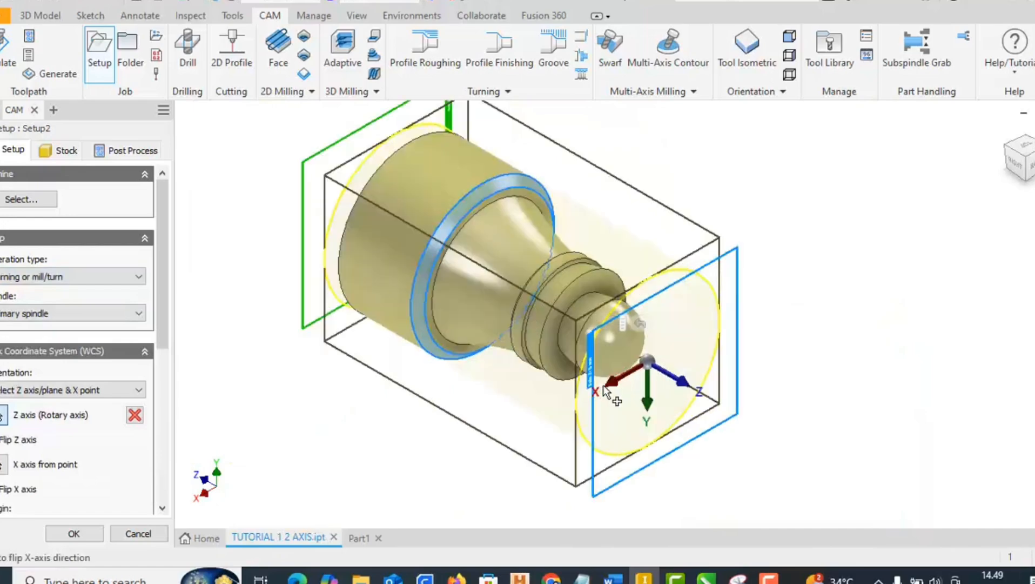
click(61, 276)
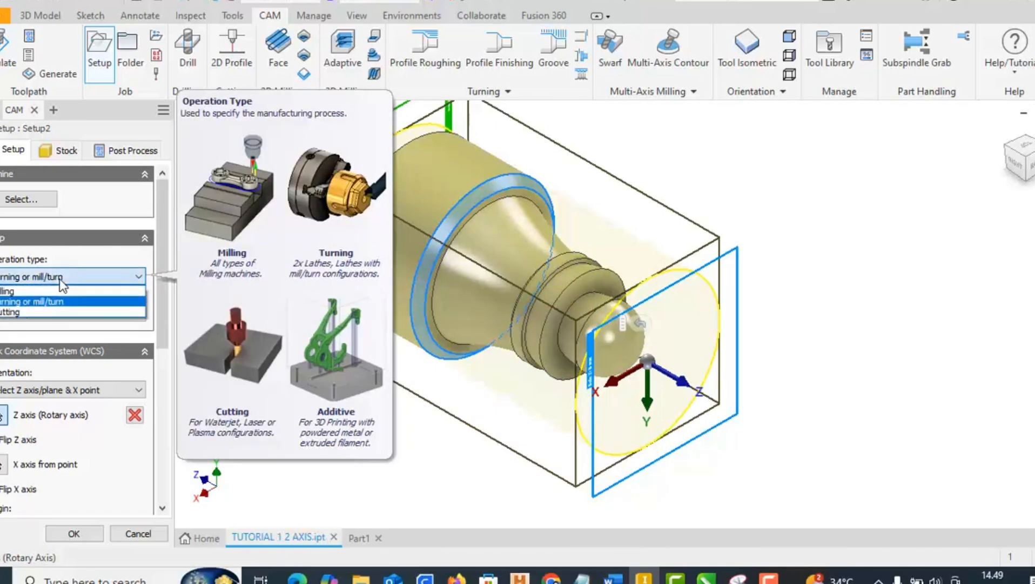
click(68, 301)
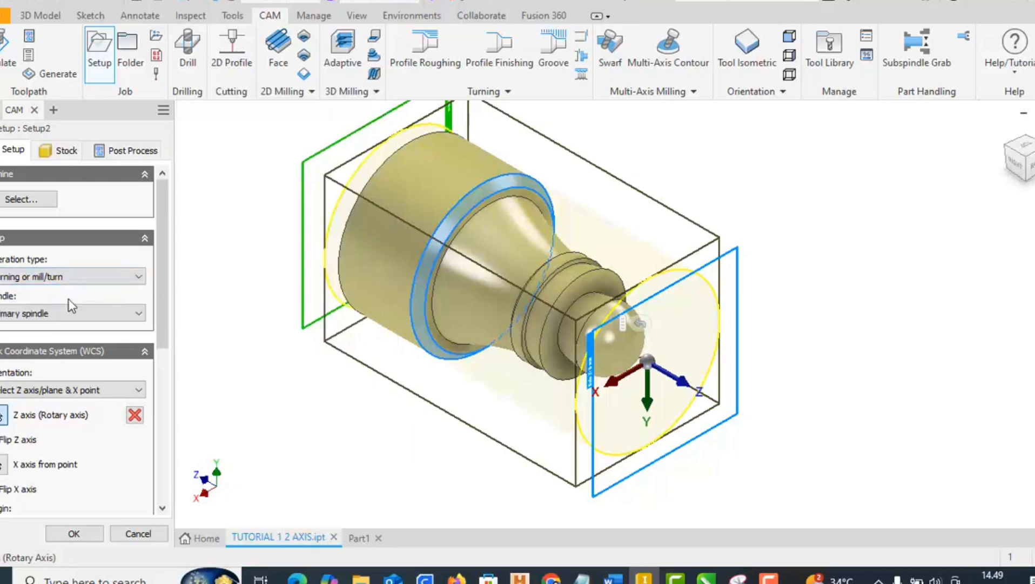
click(85, 316)
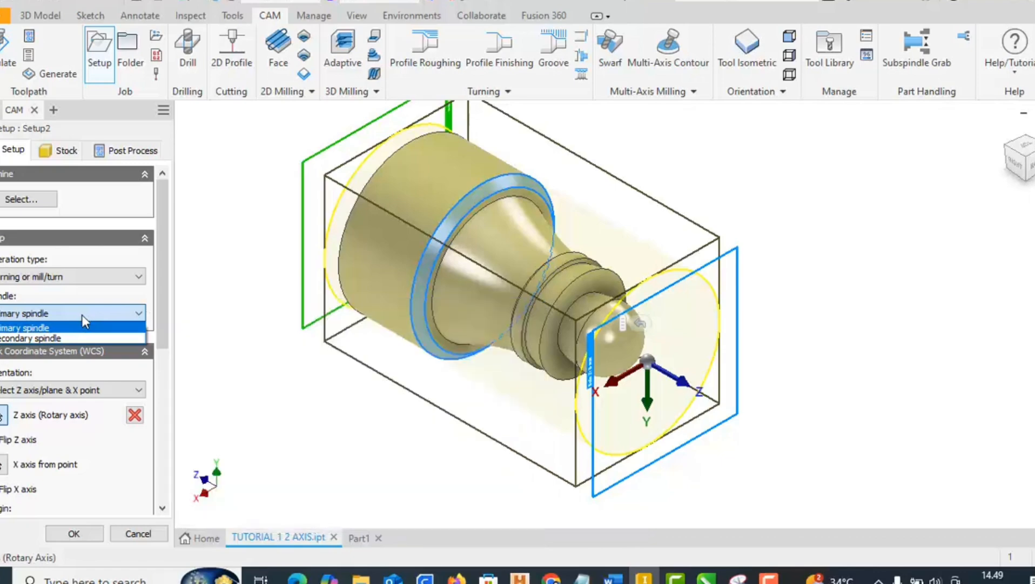
click(82, 329)
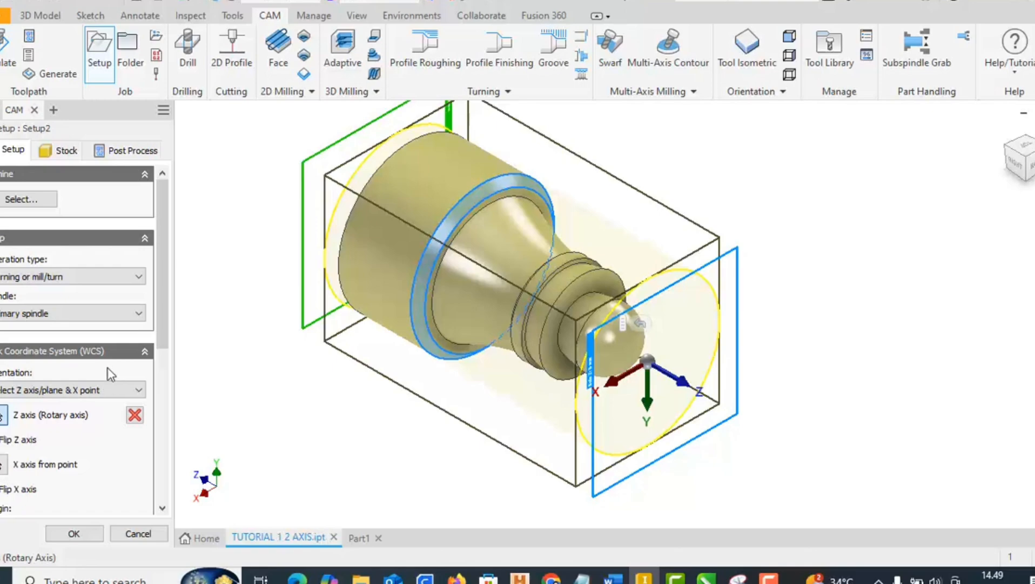
Step: Flip the X axis of the setup's work coordinate system
scroll(168, 349, down, 1)
scroll(168, 349, down, 2)
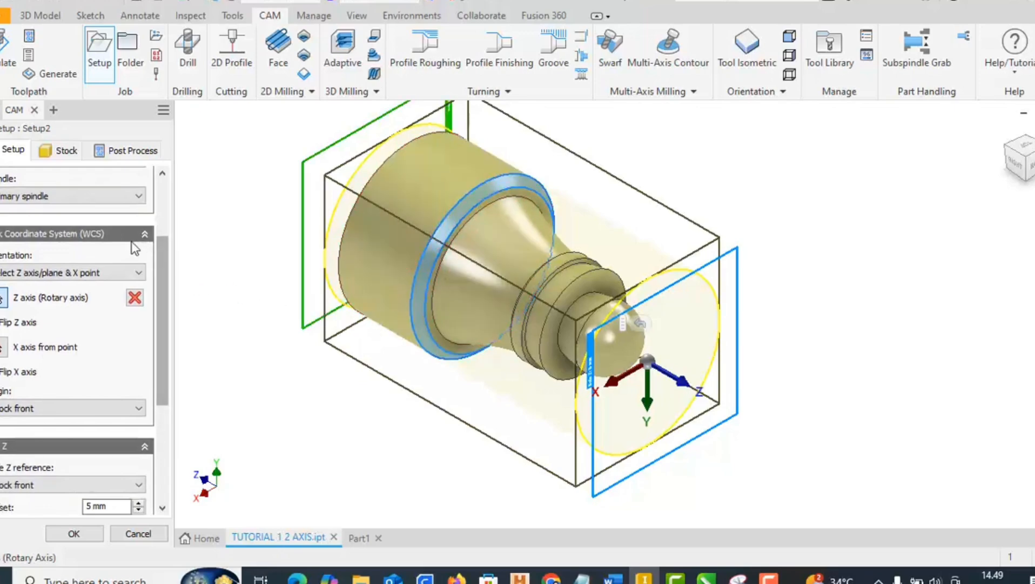
mouse_move(131, 242)
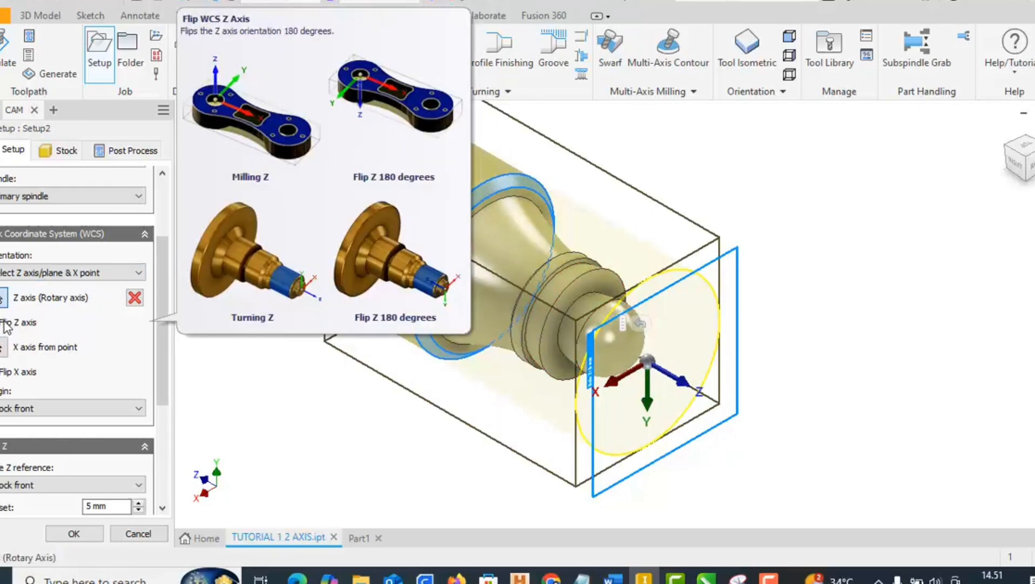
click(5, 372)
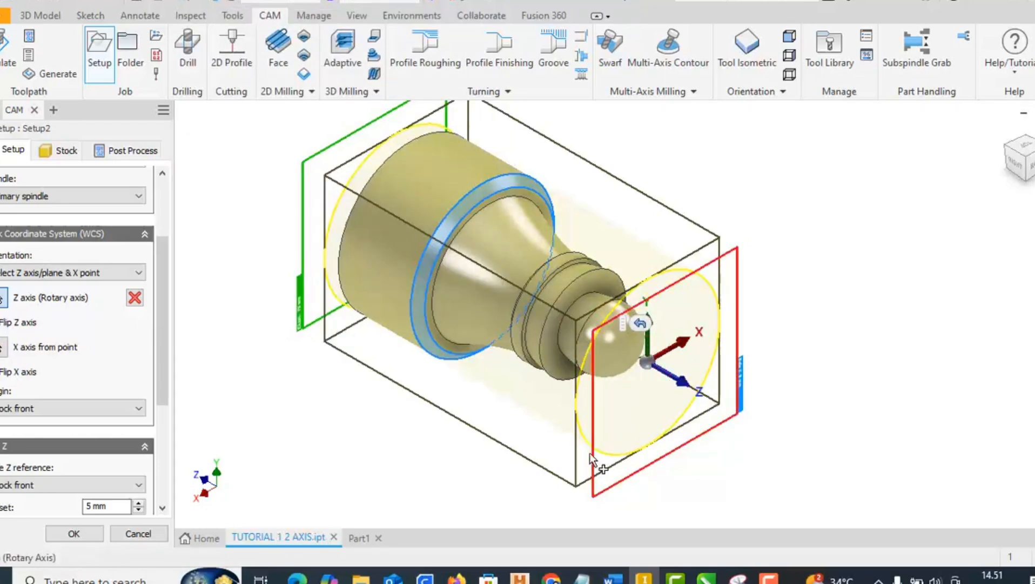
Step: Try Stock back as the work coordinate origin, and return the origin to Stock front
scroll(157, 389, down, 3)
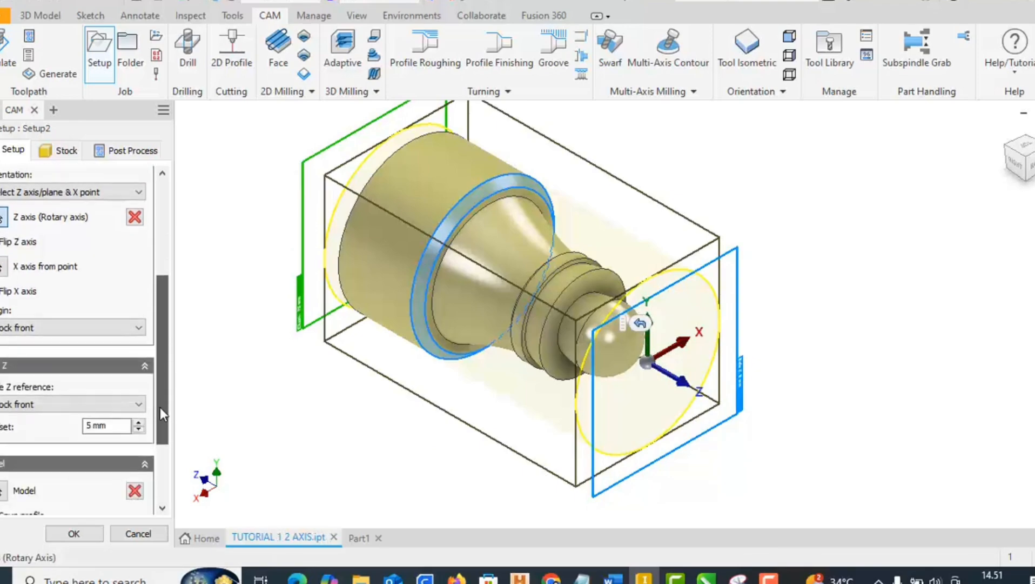
mouse_move(88, 325)
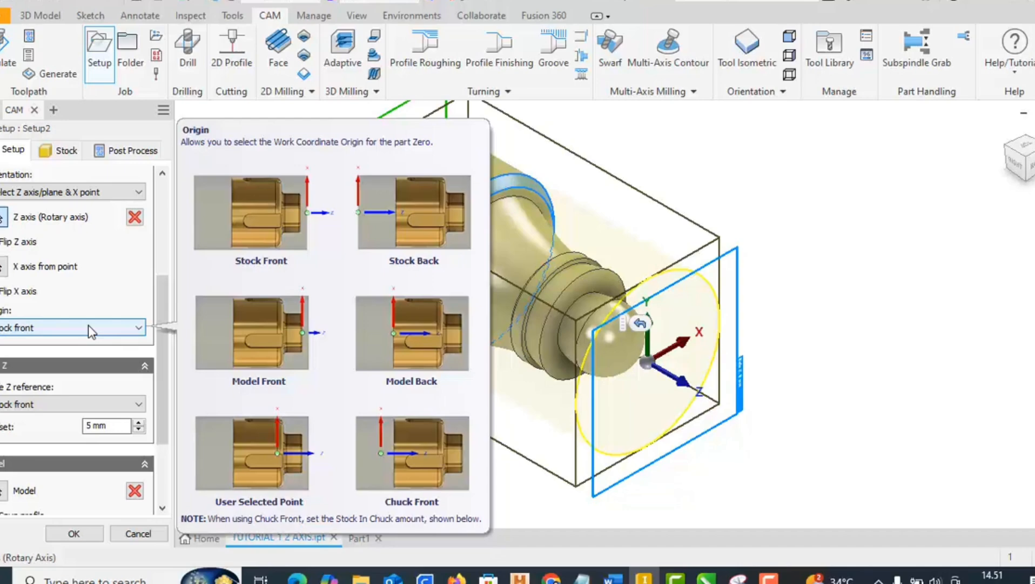
click(88, 325)
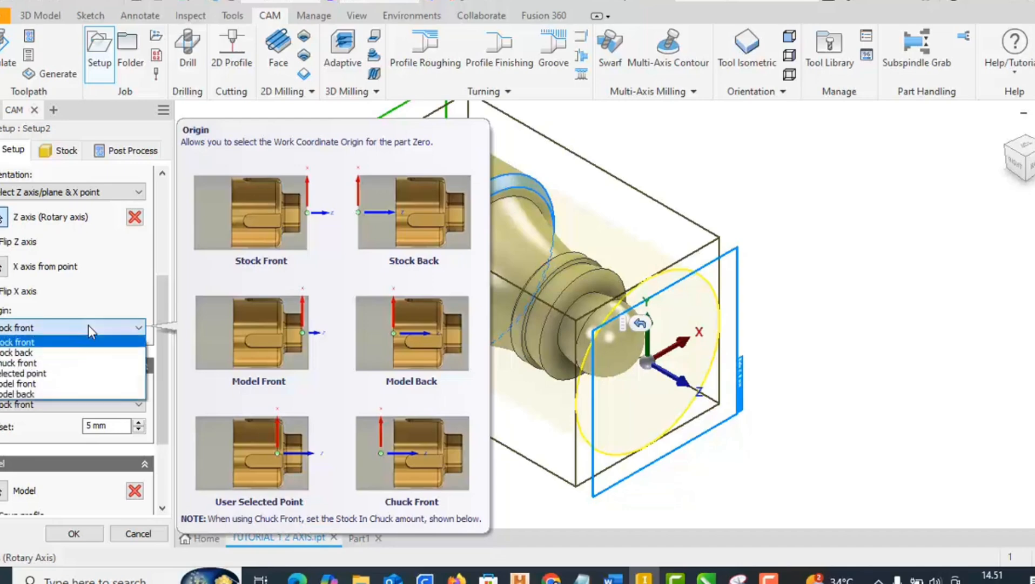
click(88, 325)
middle_drag(350, 401, 405, 403)
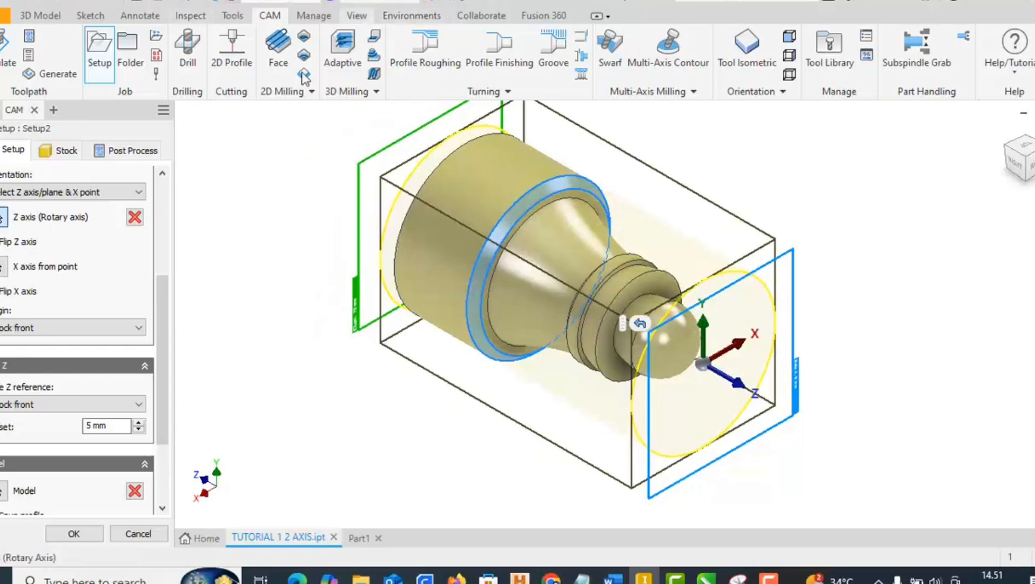
click(123, 333)
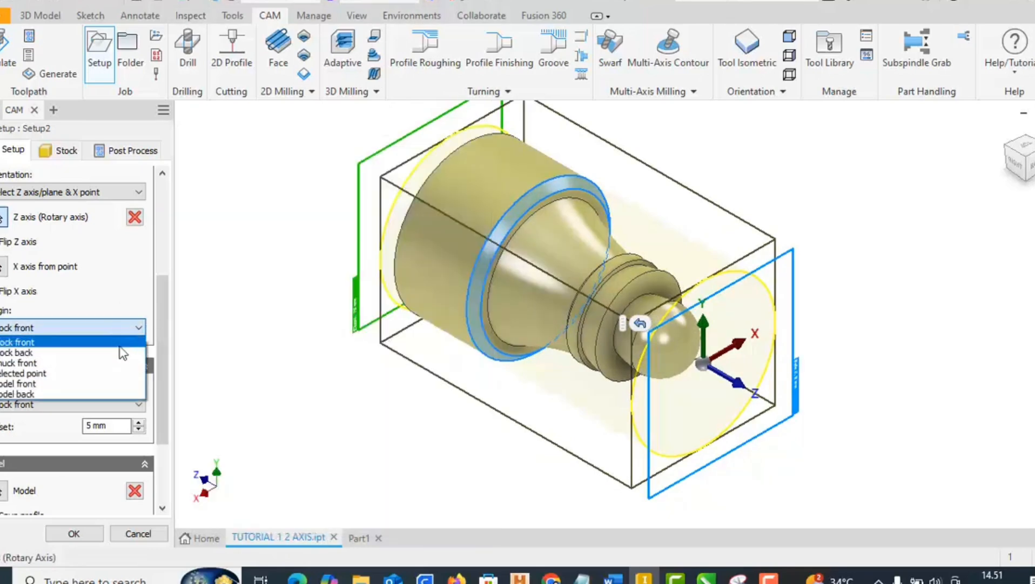
click(120, 352)
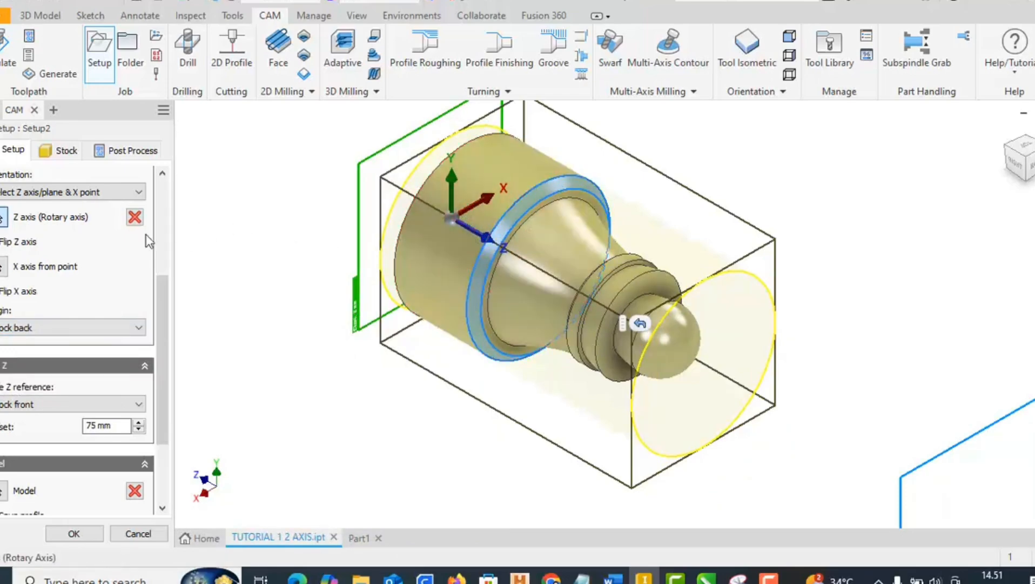
click(124, 328)
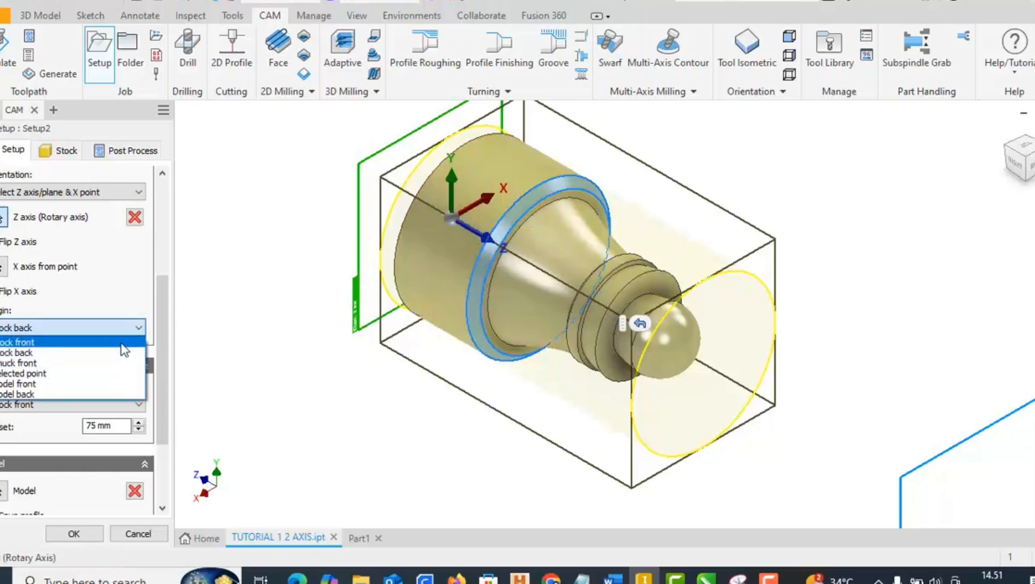
click(70, 358)
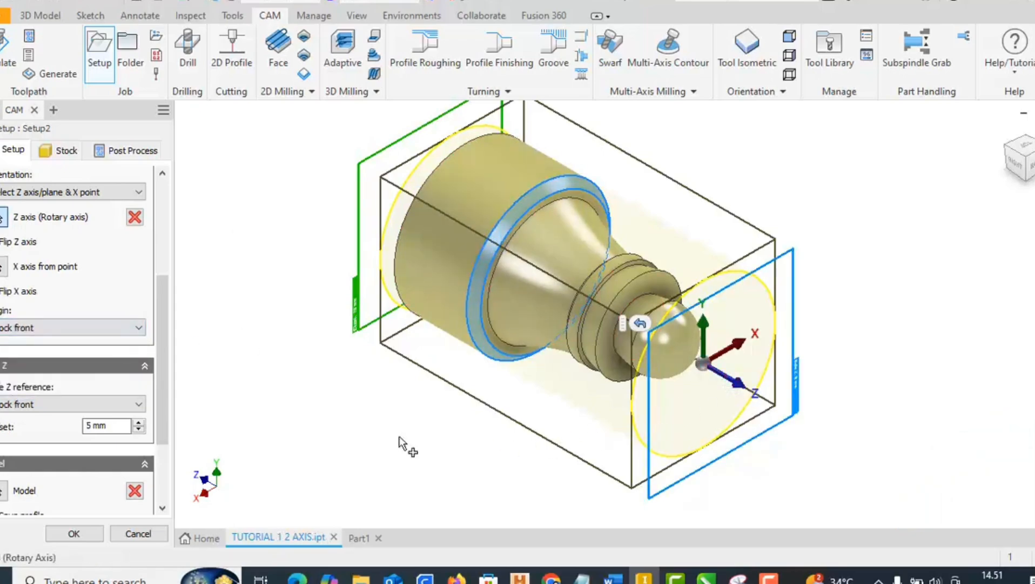
Step: Try Stock back as the chuck reference, and return the reference to Model back
drag(157, 366, 162, 424)
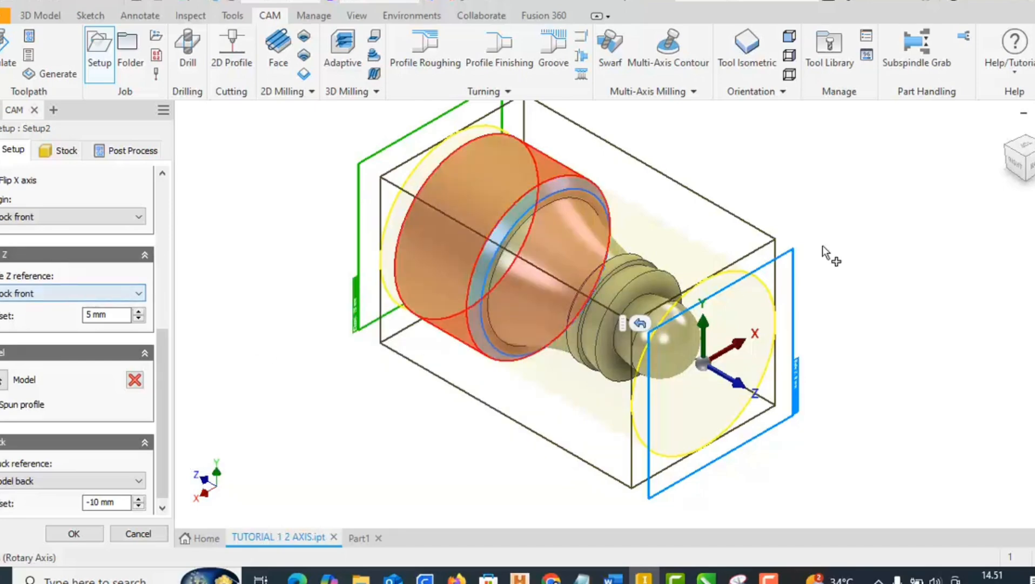
click(798, 270)
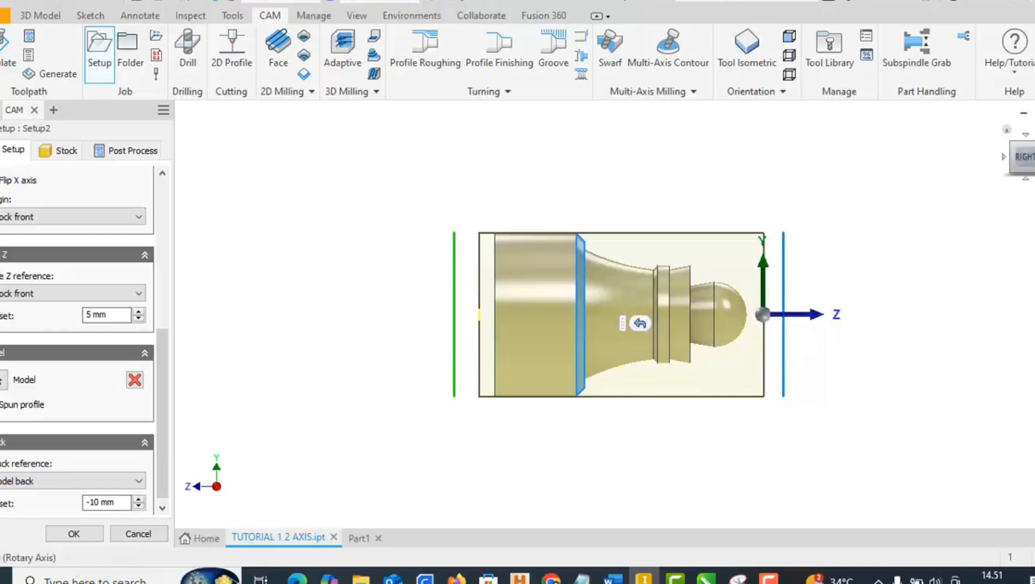
click(1006, 129)
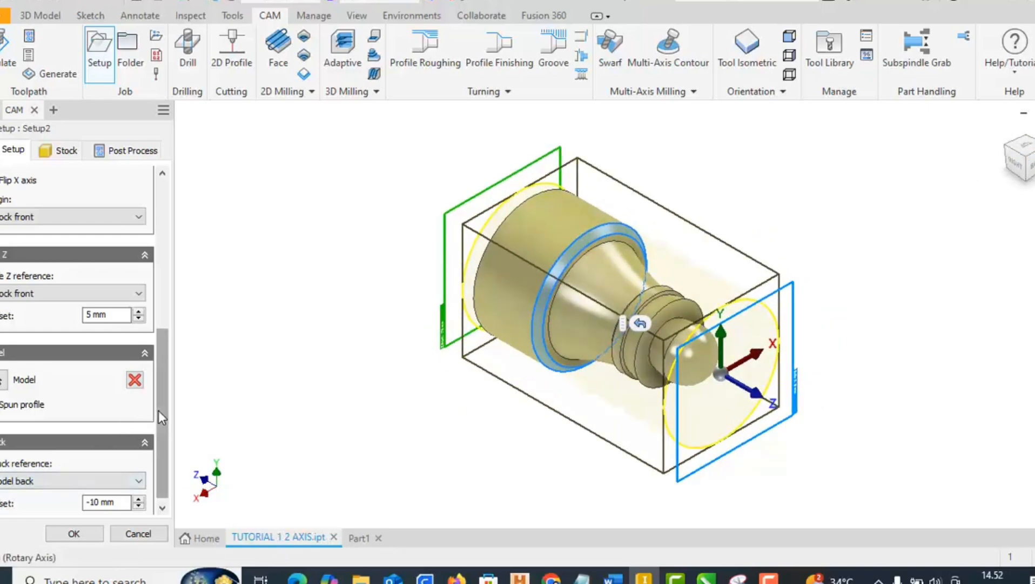
scroll(158, 410, down, 1)
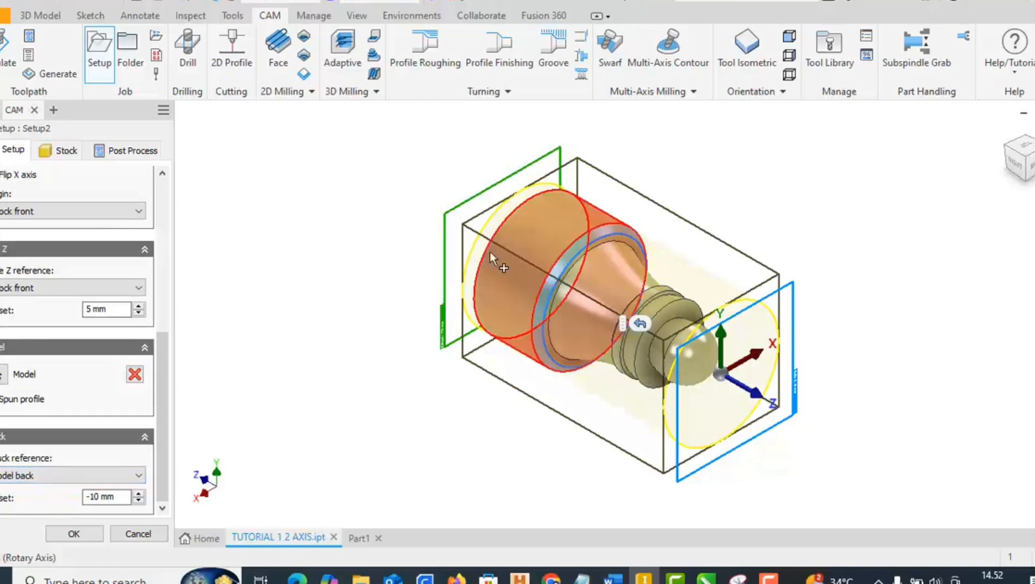
click(93, 476)
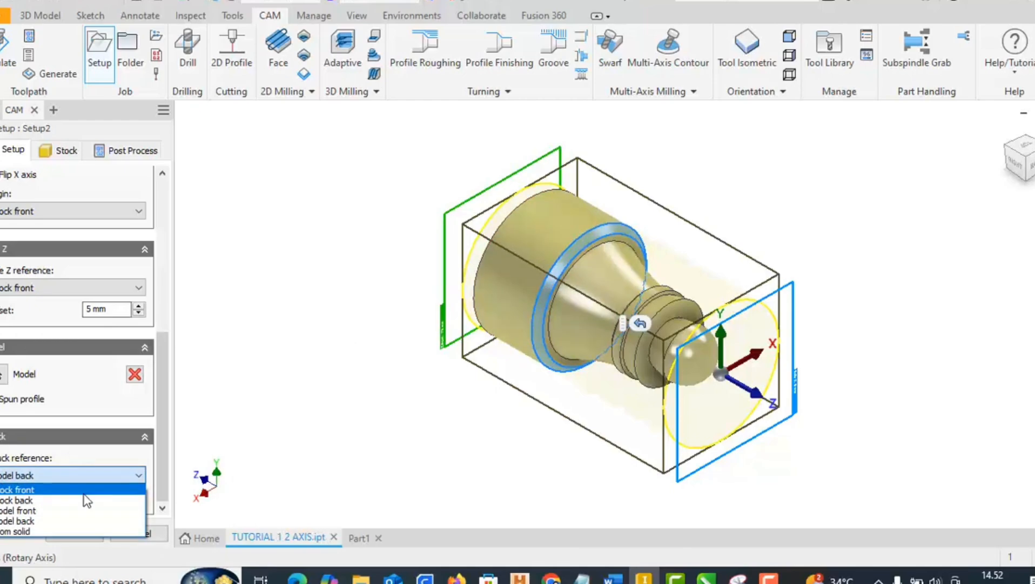
click(85, 504)
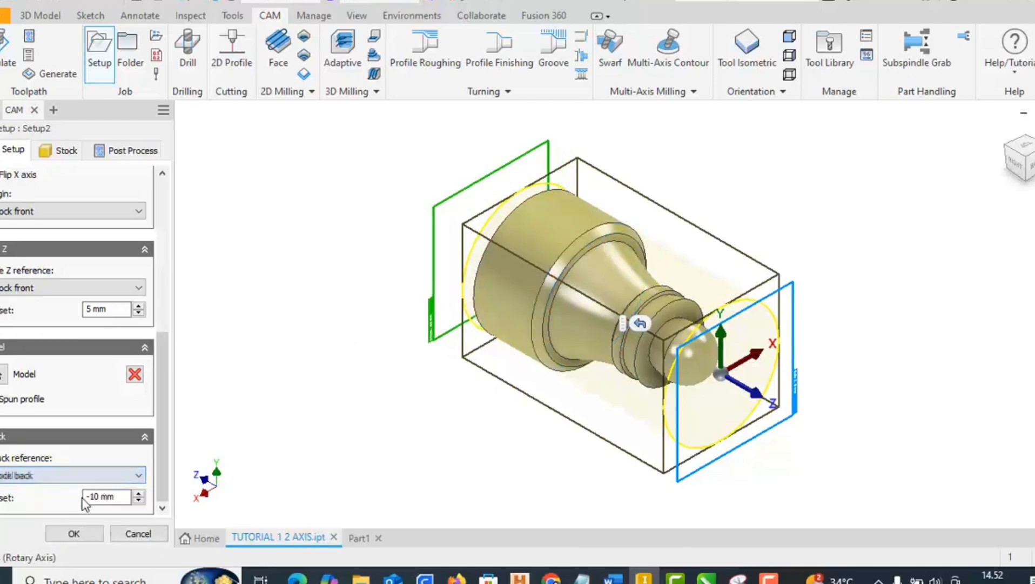
click(117, 475)
click(113, 520)
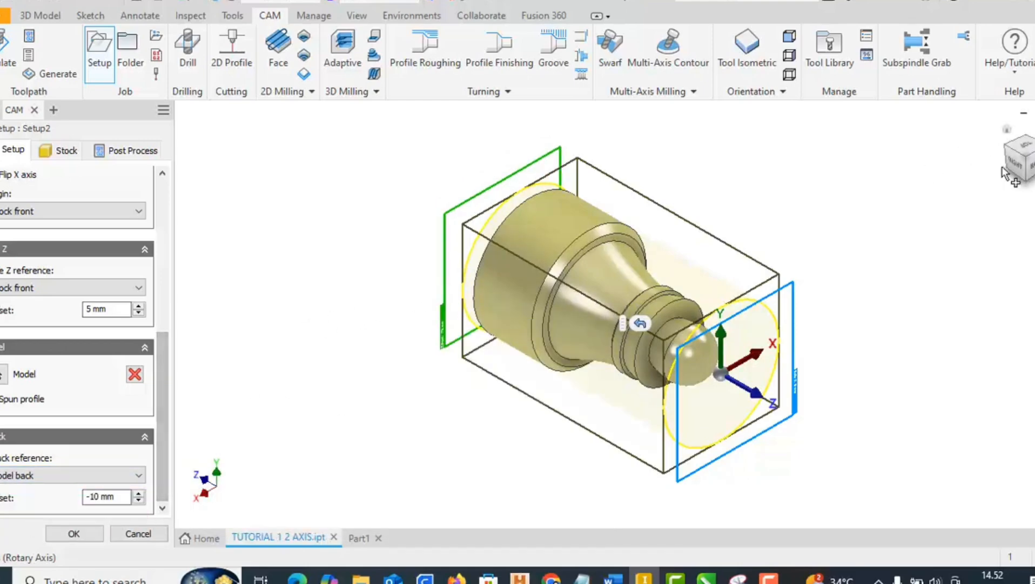
Step: View the part from the right side and set the chuck offset to 0
click(1018, 168)
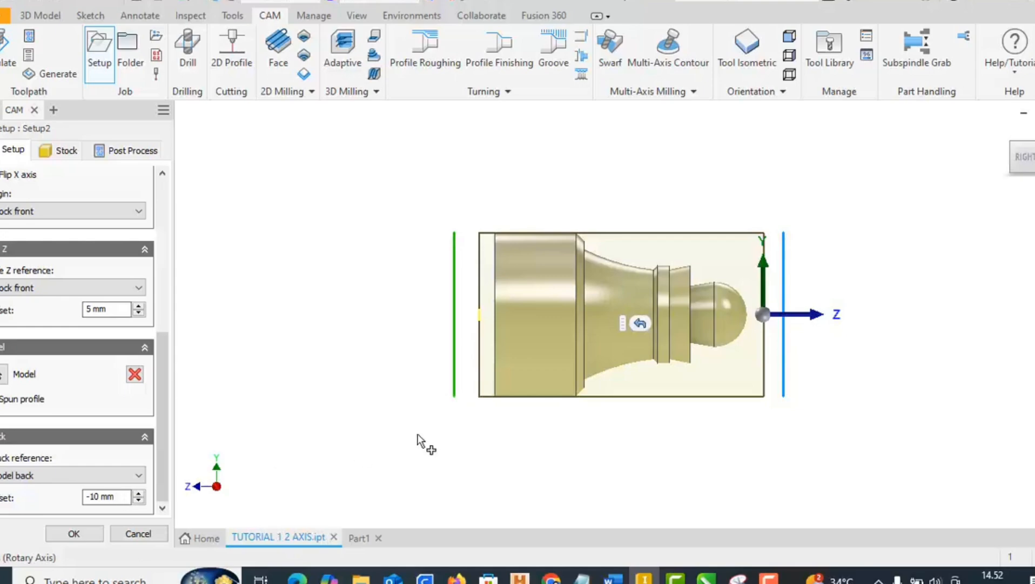
drag(113, 495, 69, 502)
click(109, 495)
text(0)
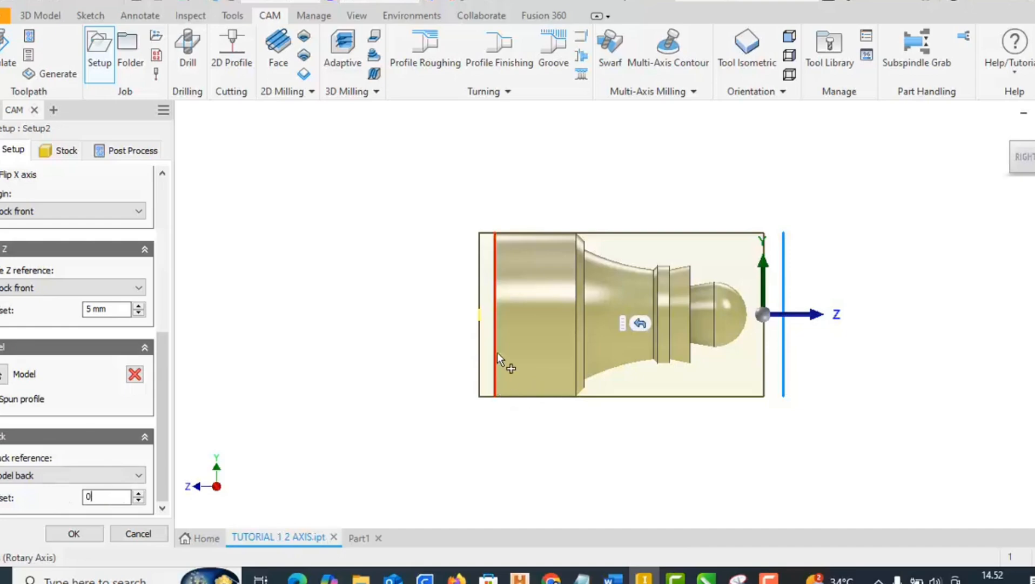
Step: Set the chuck offset to -10 mm, measured from the Model back reference
key(BackSpace)
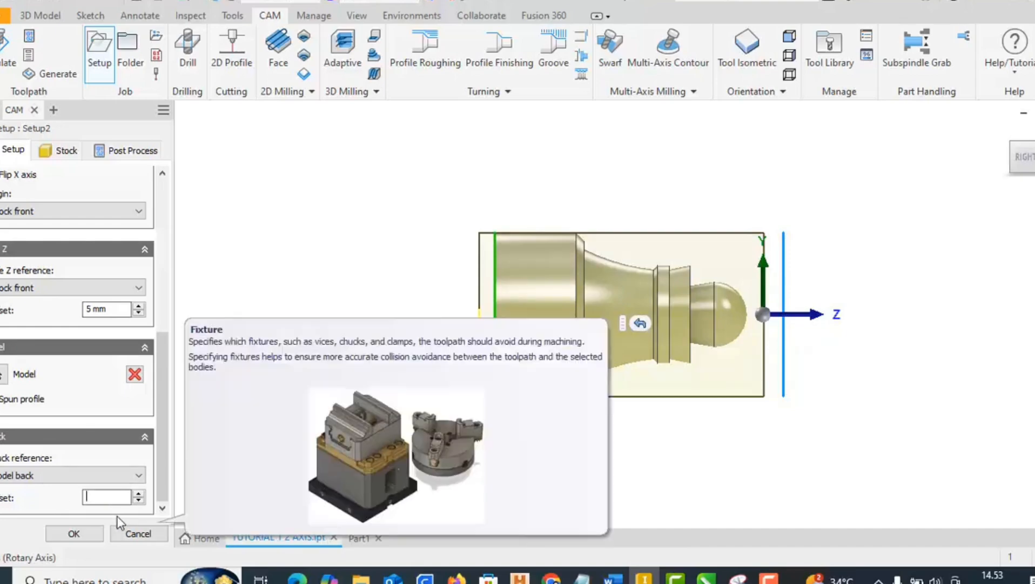
text(-10)
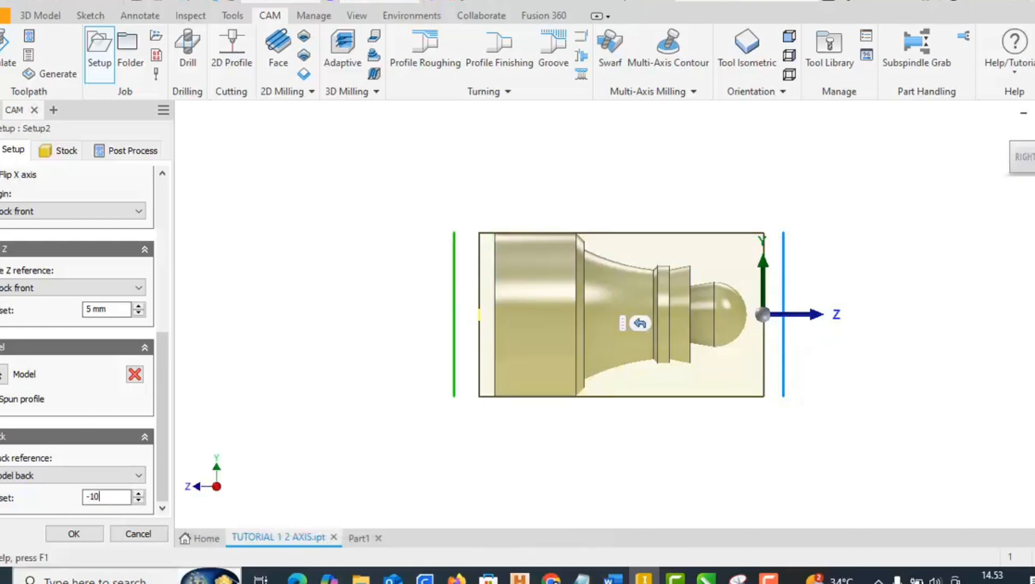
click(1034, 143)
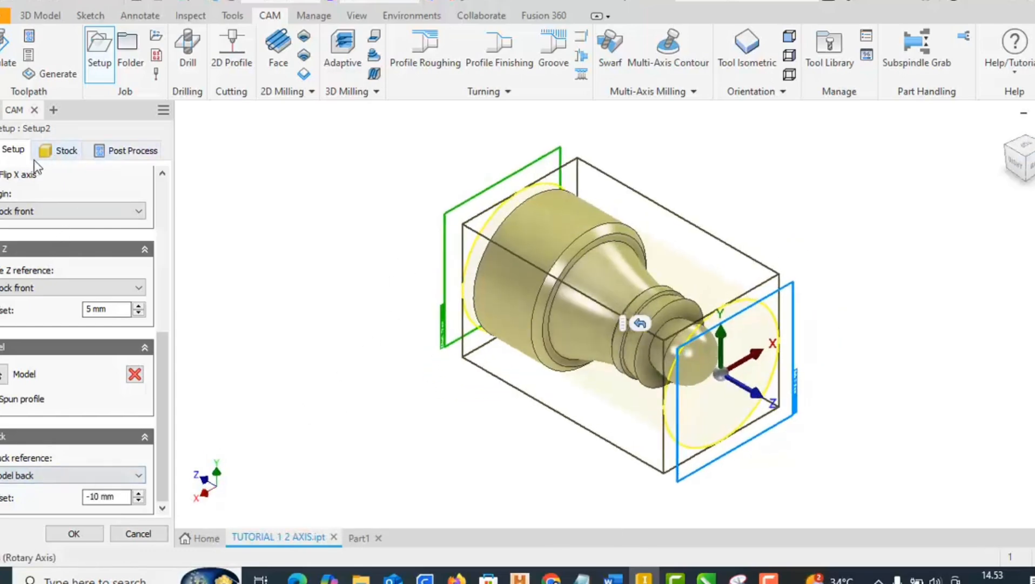
Step: Open the setup's stock definition and set the stock mode to Relative size cylinder
click(52, 153)
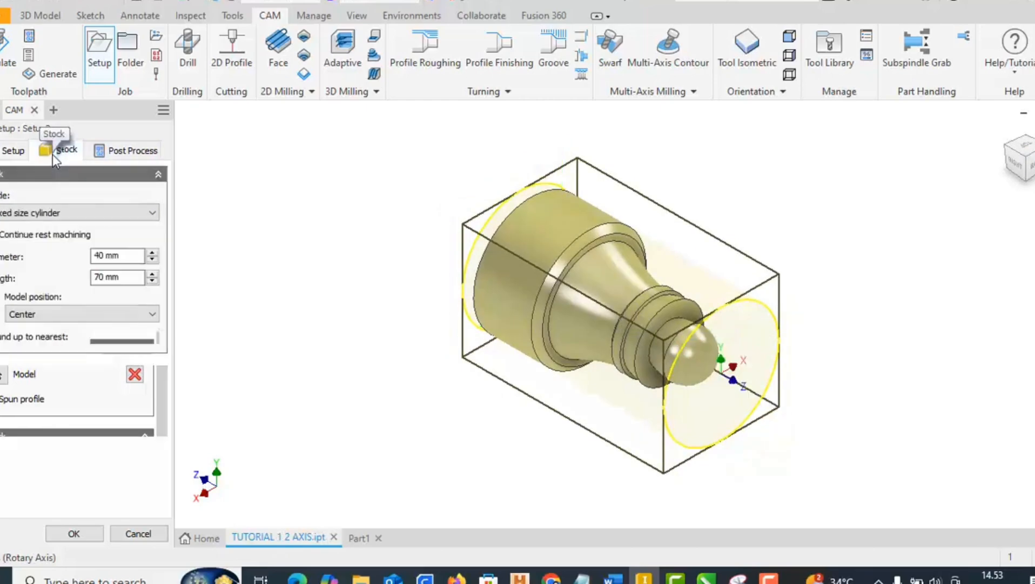
mouse_move(53, 216)
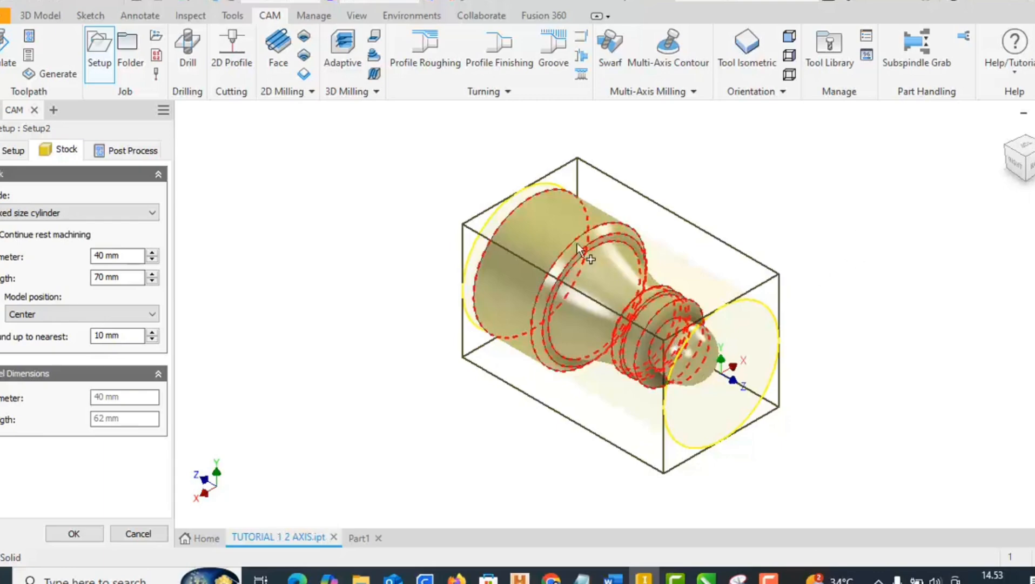
click(1016, 162)
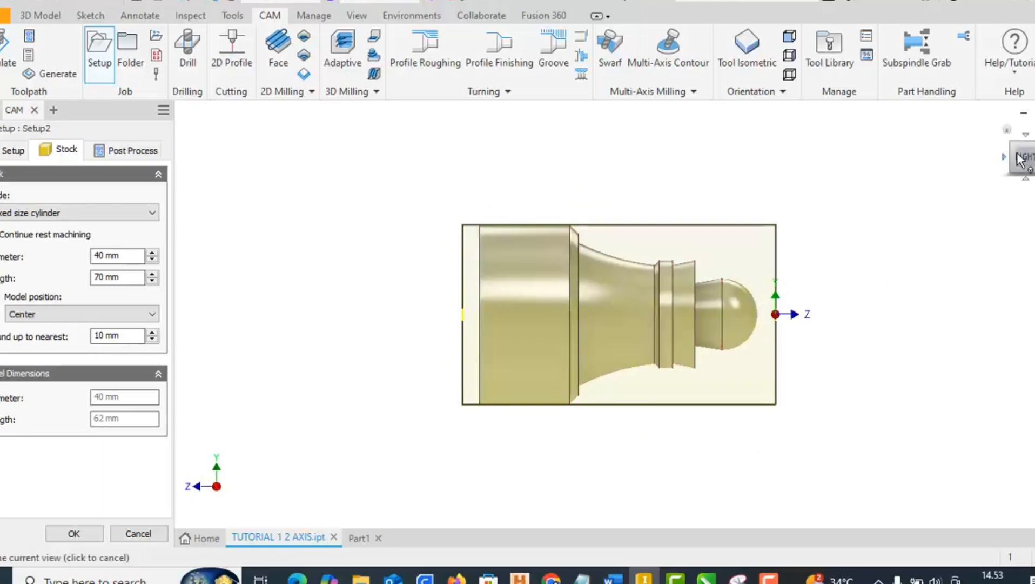
click(1007, 130)
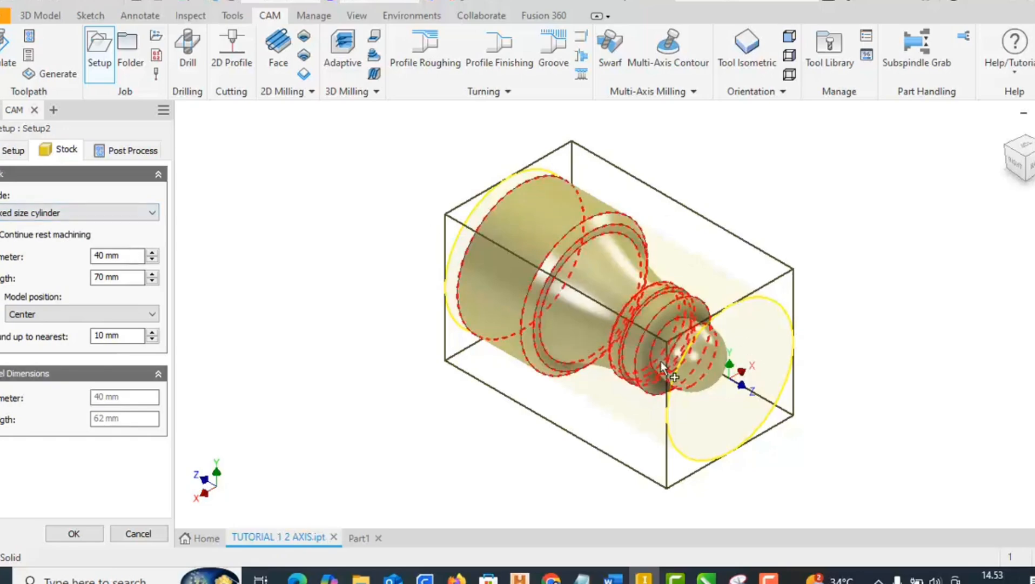
click(98, 217)
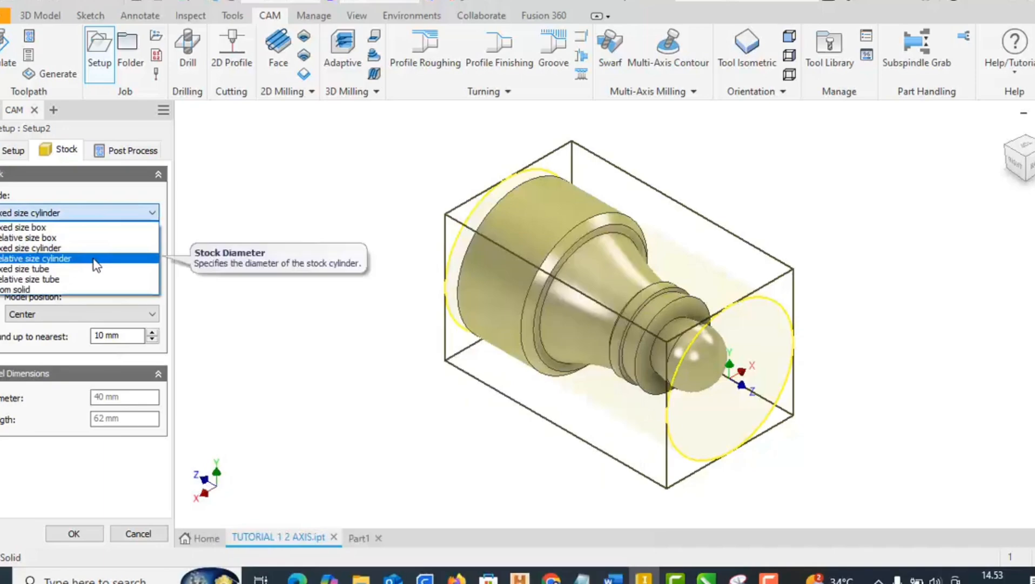
click(93, 258)
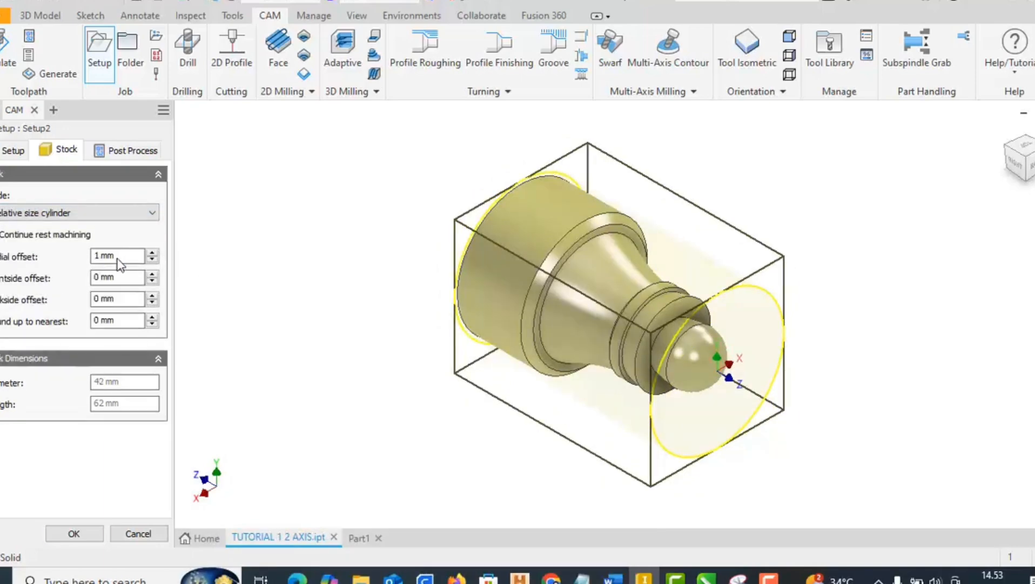
Step: Try a radial stock offset of 0 while viewing the part from the right side, and return the offset to 1 mm
click(116, 259)
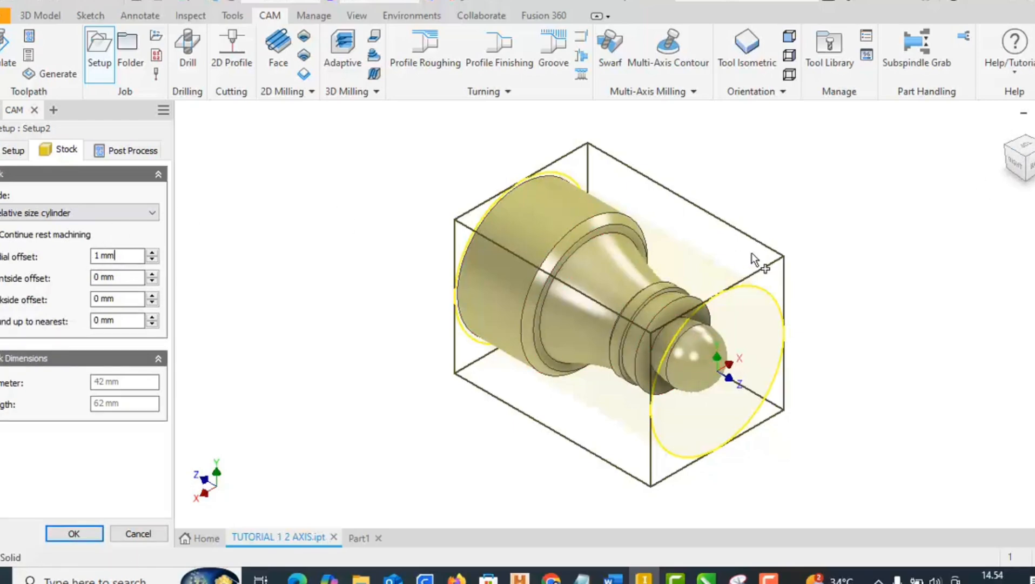
shift+middle_drag(968, 191, 566, 236)
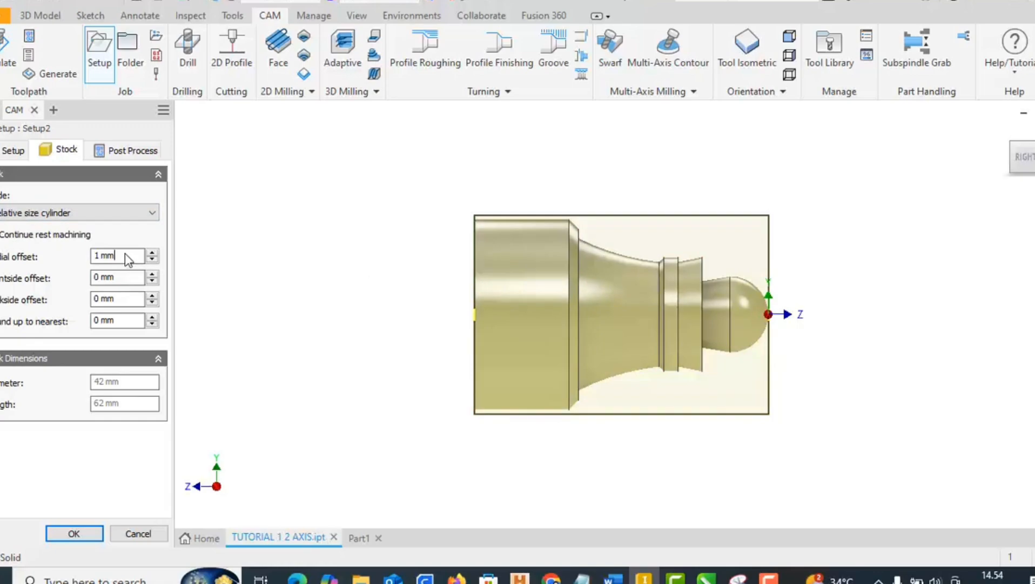
drag(128, 258, 89, 258)
scroll(571, 234, up, 3)
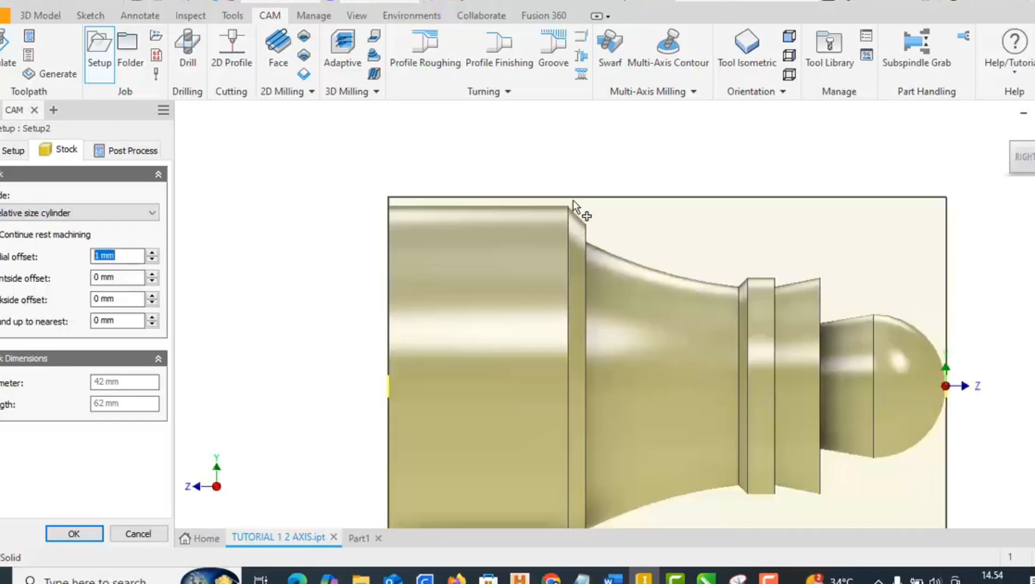
scroll(565, 158, up, 2)
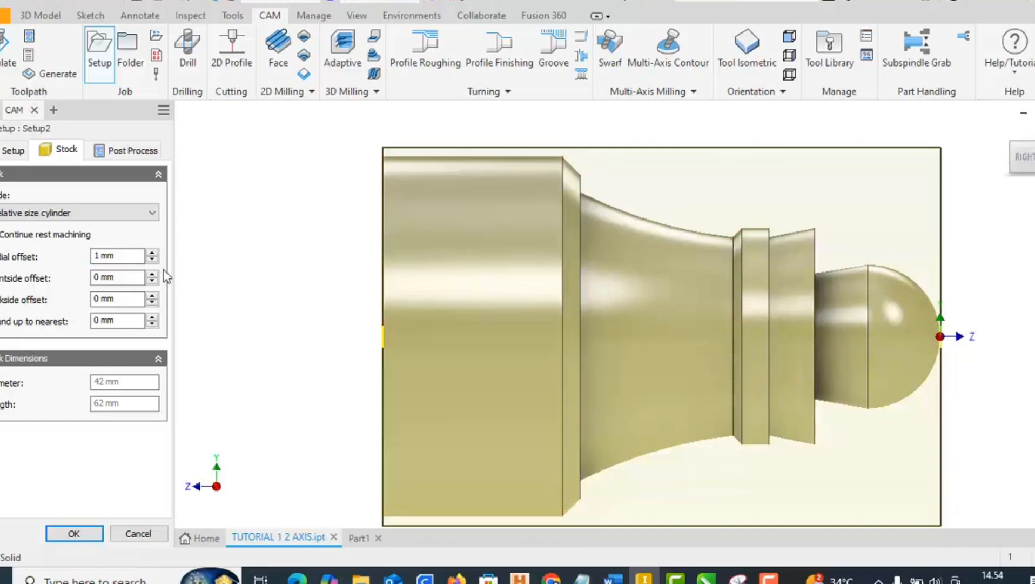
double_click(115, 256)
text(0)
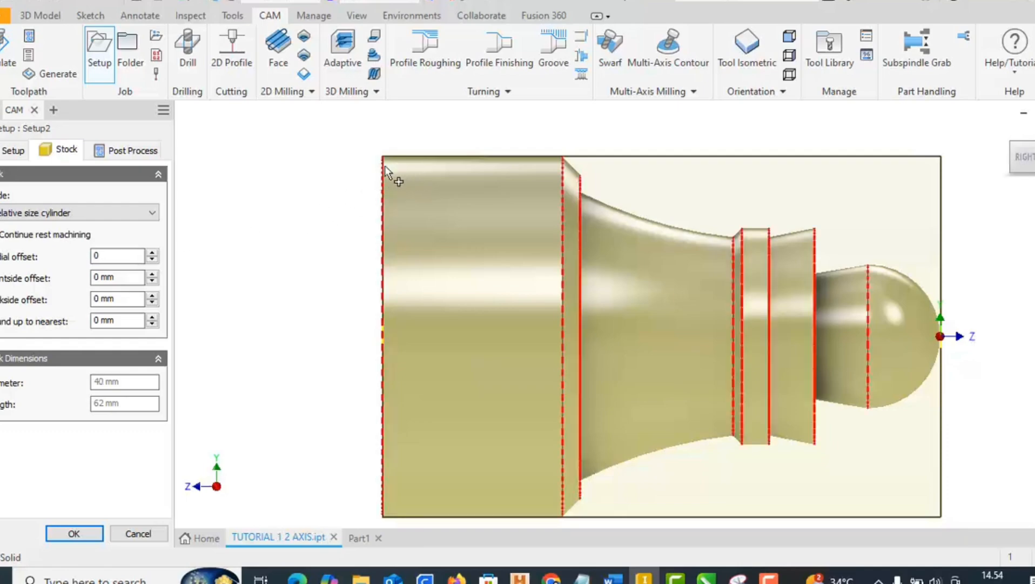
key(BackSpace)
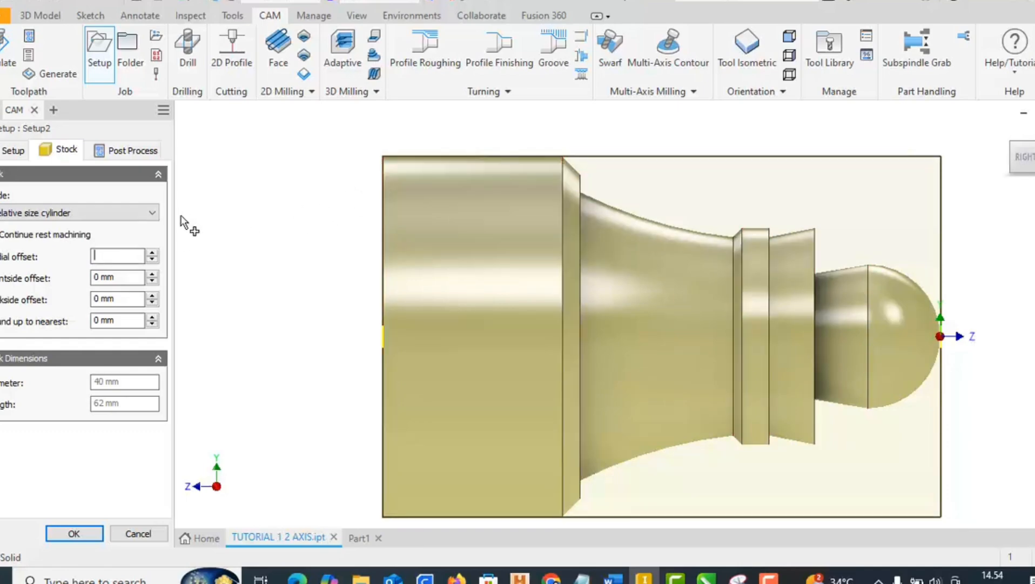
text(1)
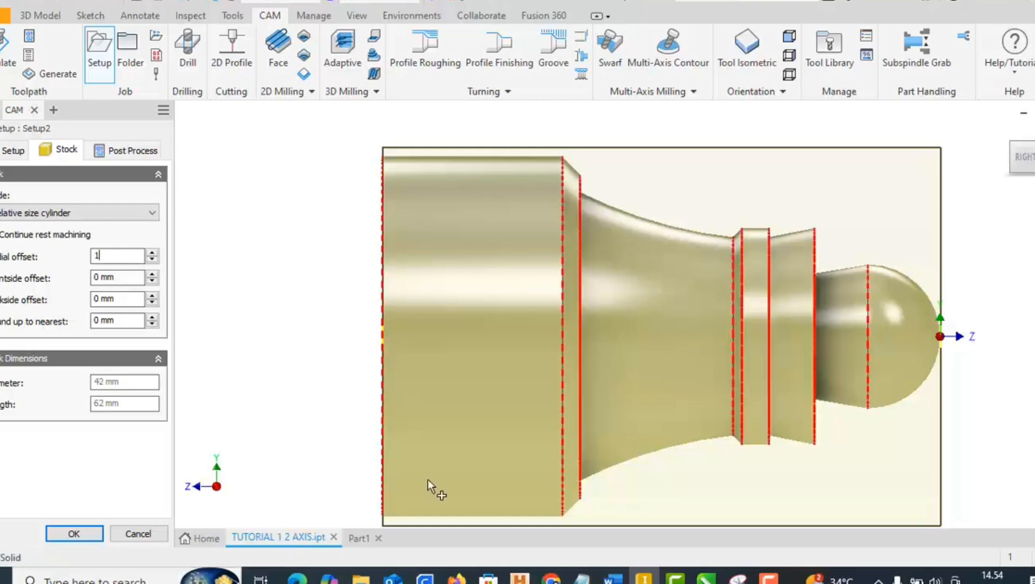
Step: Set the frontside stock offset to 5 mm
middle_drag(846, 464, 840, 406)
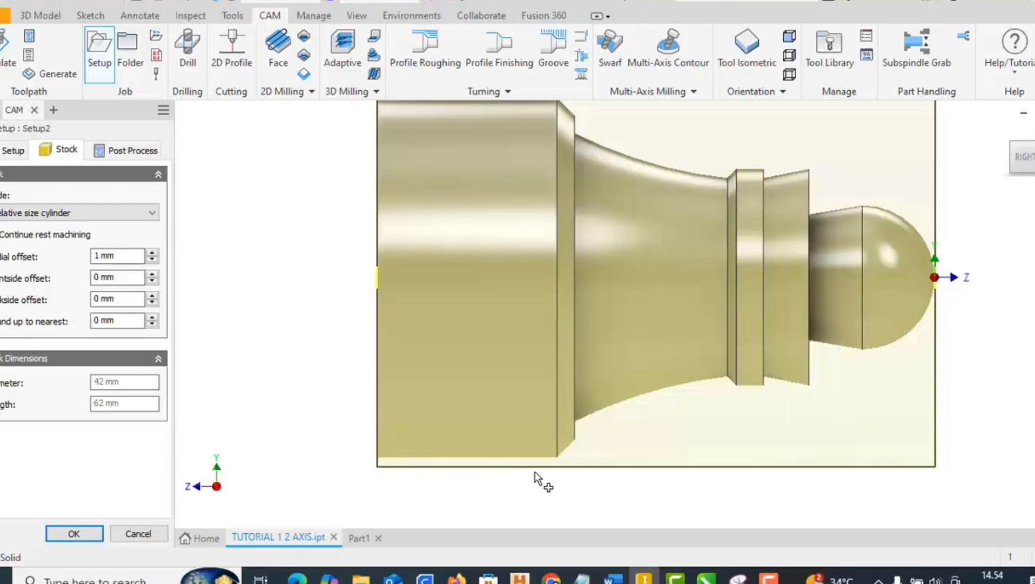
middle_drag(347, 285, 330, 328)
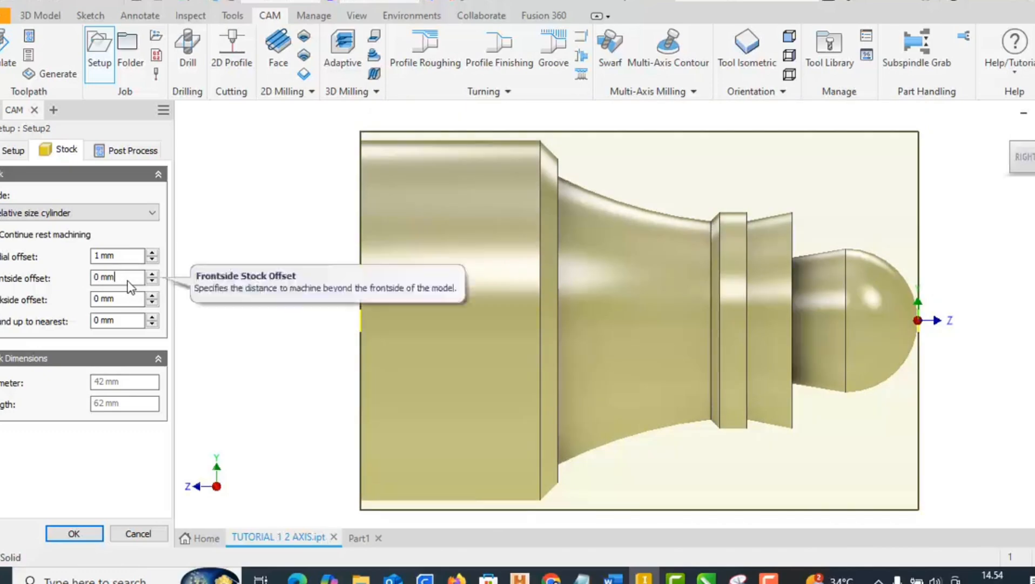
double_click(95, 276)
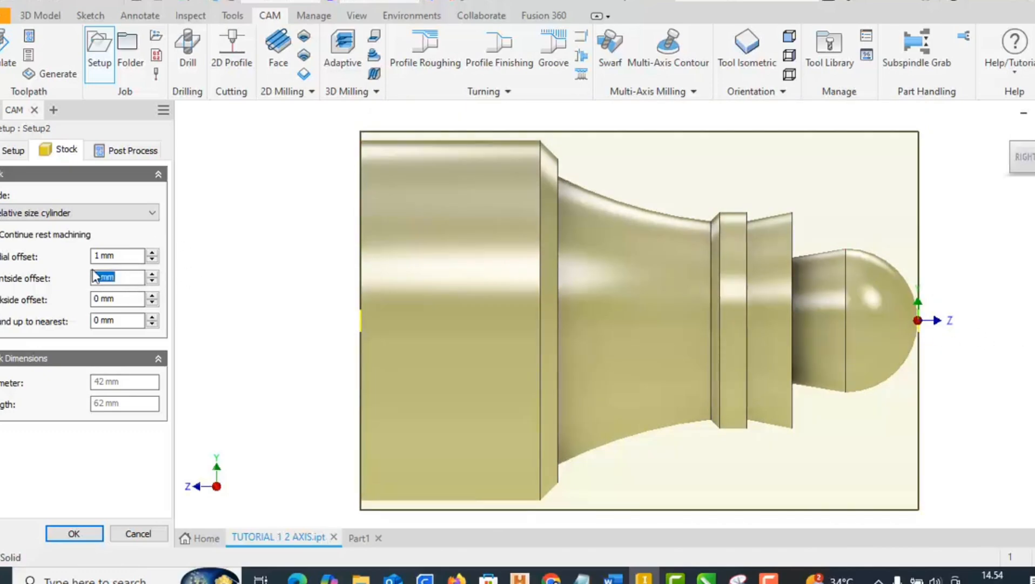
text(5)
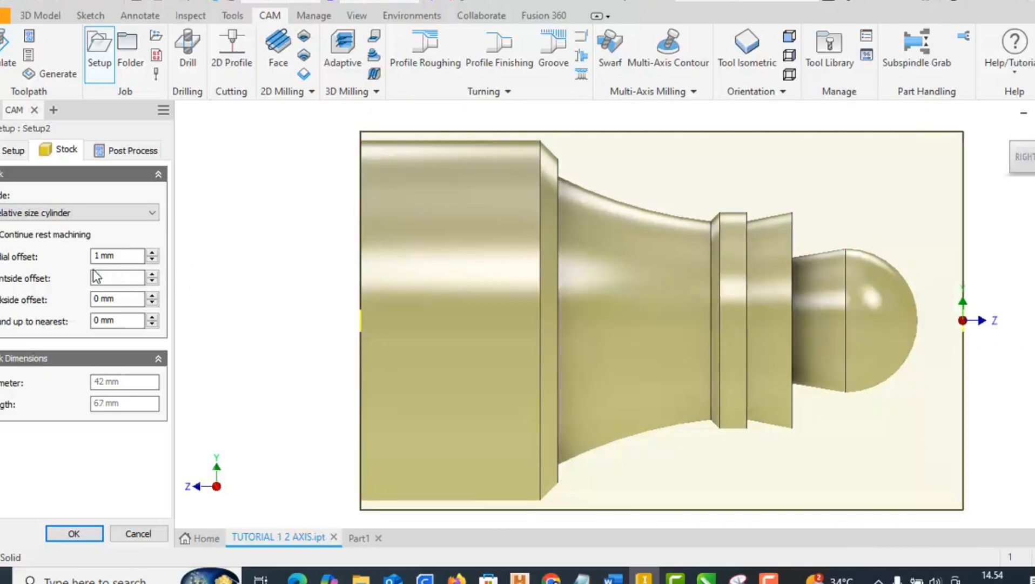